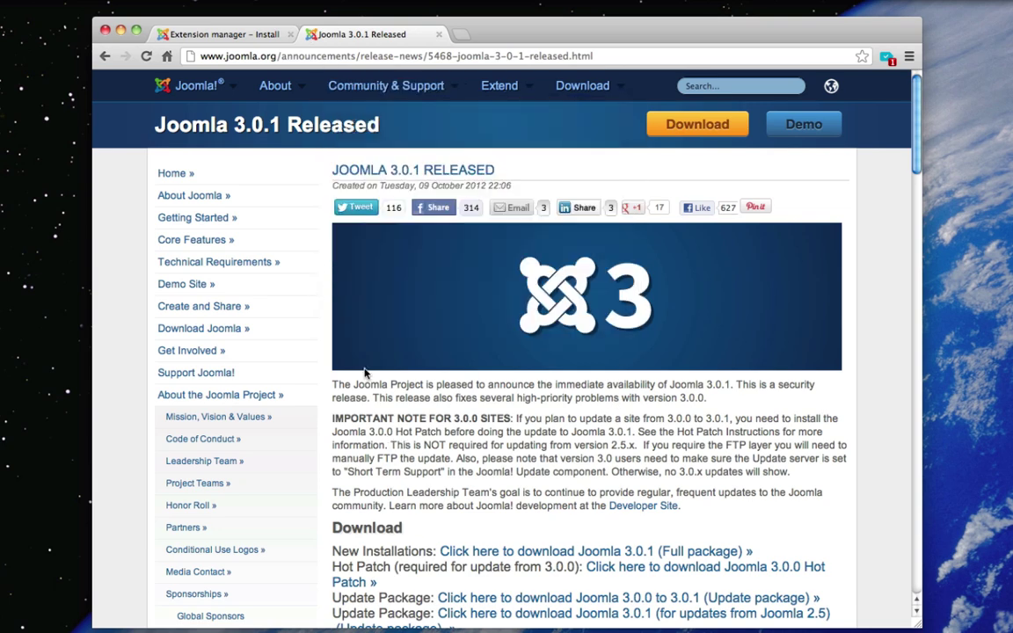
Step: Download the Joomla 3.0.1 update package for 2.5 and copy the zip onto the desktop
{"action": "scroll", "coordinate": [366, 373], "scroll_direction": "down", "scroll_amount": 3}
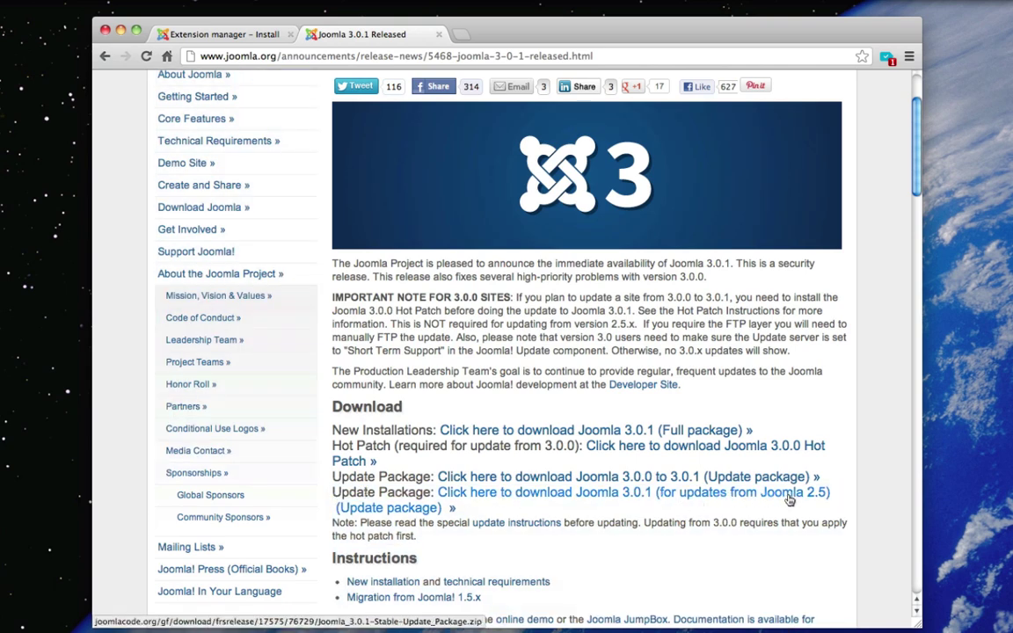
{"action": "left_click", "coordinate": [480, 499]}
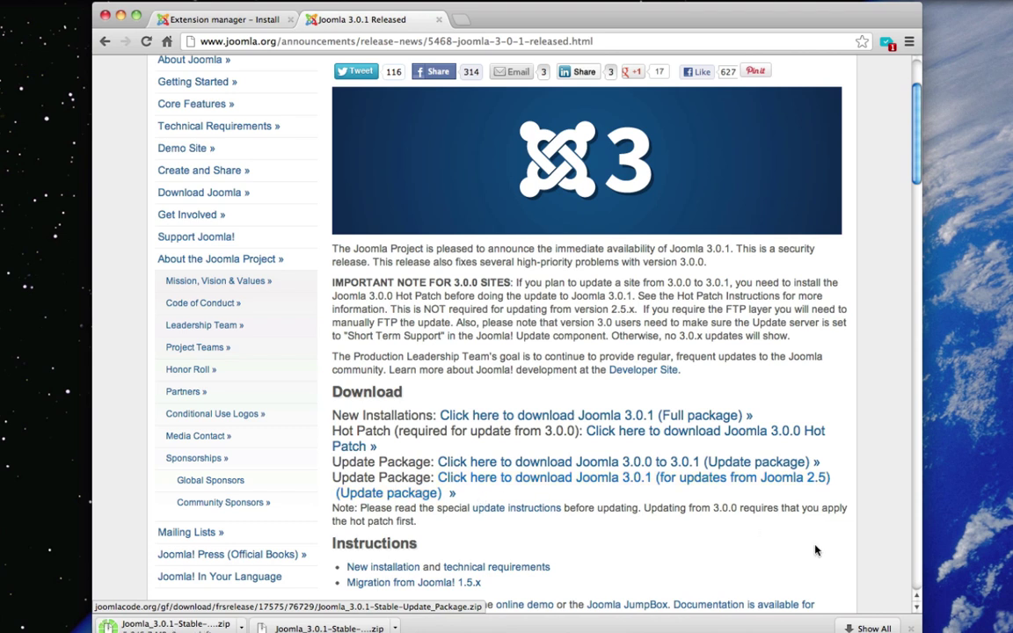
{"action": "left_click", "coordinate": [750, 629]}
{"action": "left_click_drag", "start_coordinate": [666, 539], "coordinate": [997, 181]}
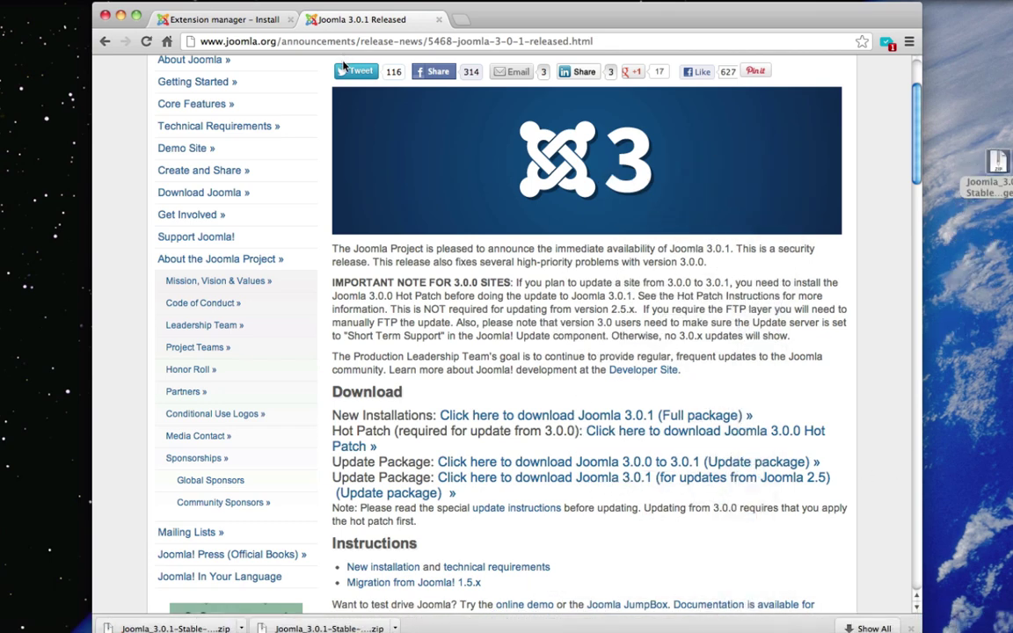
Step: Upload and install the 3.0.1 update zip through Extensions > Extension Manager
{"action": "left_click", "coordinate": [256, 21]}
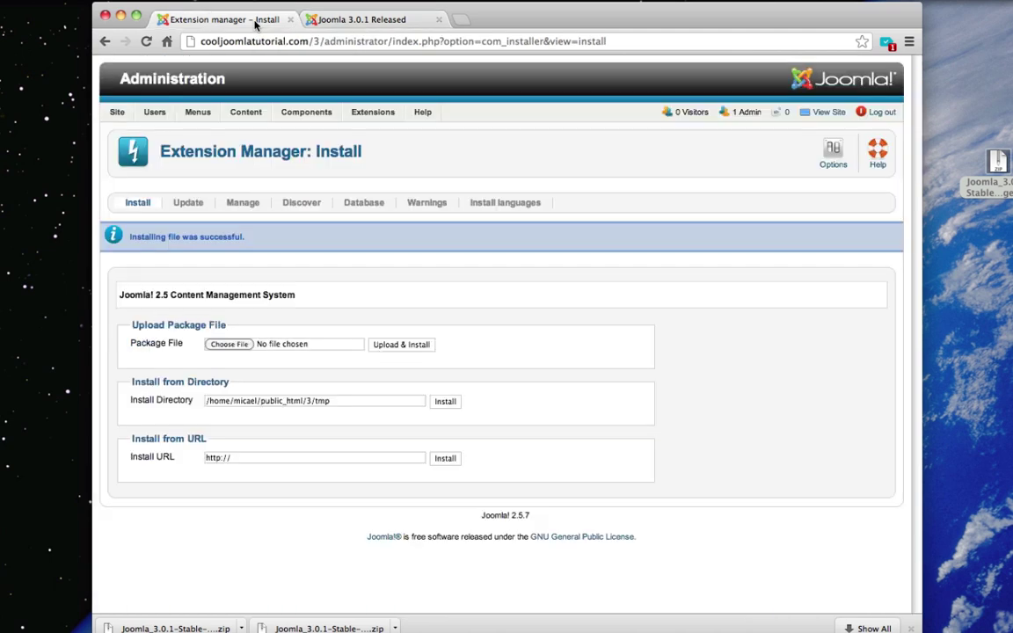
{"action": "left_click", "coordinate": [183, 79]}
{"action": "mouse_move", "coordinate": [390, 115]}
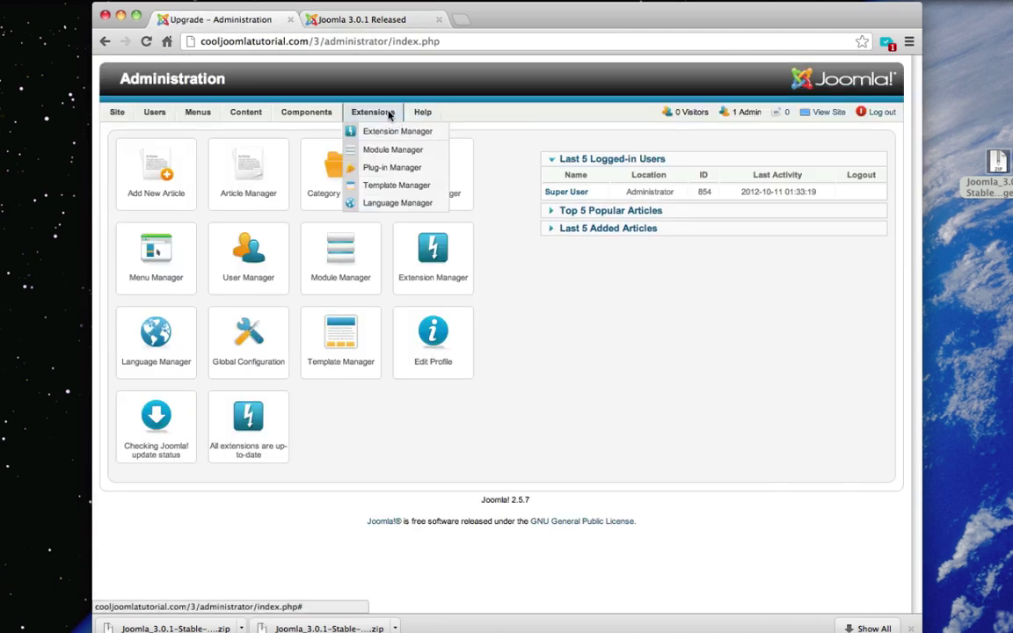
{"action": "left_click", "coordinate": [387, 132]}
{"action": "left_click_drag", "start_coordinate": [978, 163], "coordinate": [230, 261]}
{"action": "left_click", "coordinate": [403, 263]}
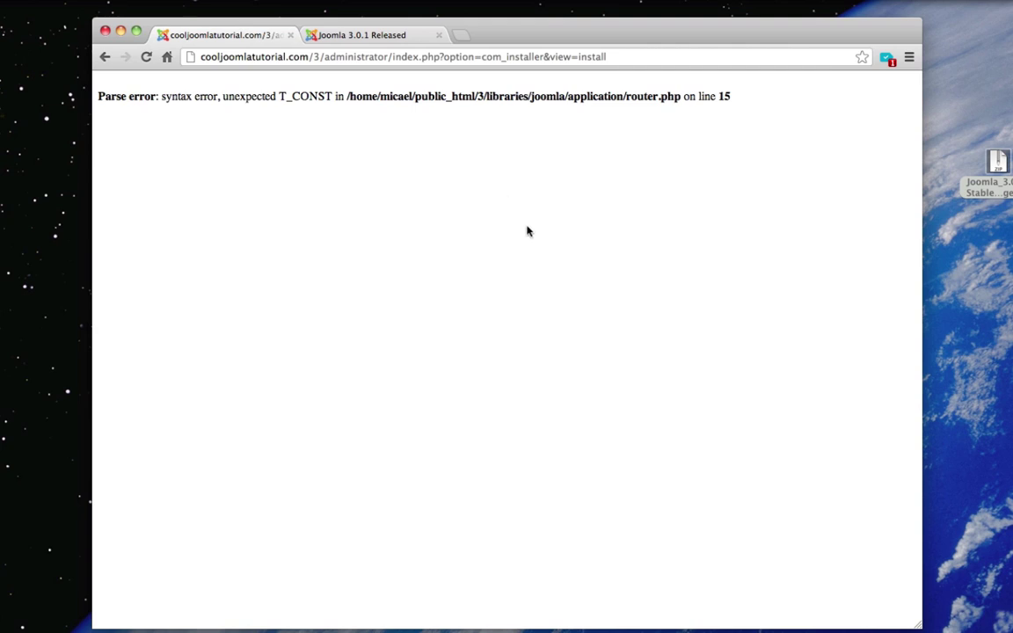
Step: Open public_html in Cyberduck and show hidden files
{"action": "mouse_move", "coordinate": [803, 627]}
{"action": "left_click", "coordinate": [951, 622]}
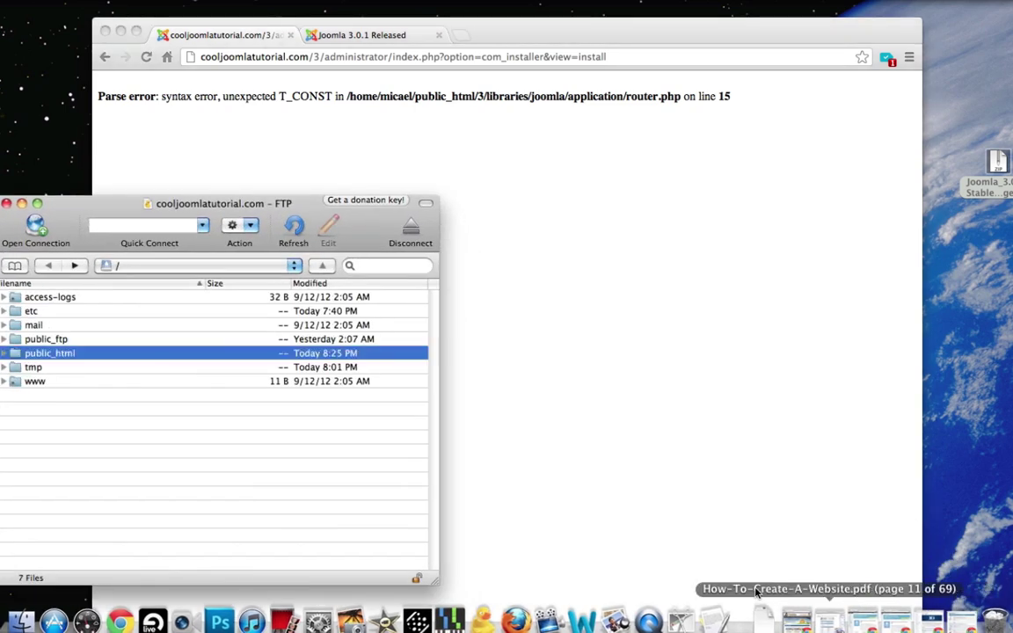
{"action": "double_click", "coordinate": [42, 354]}
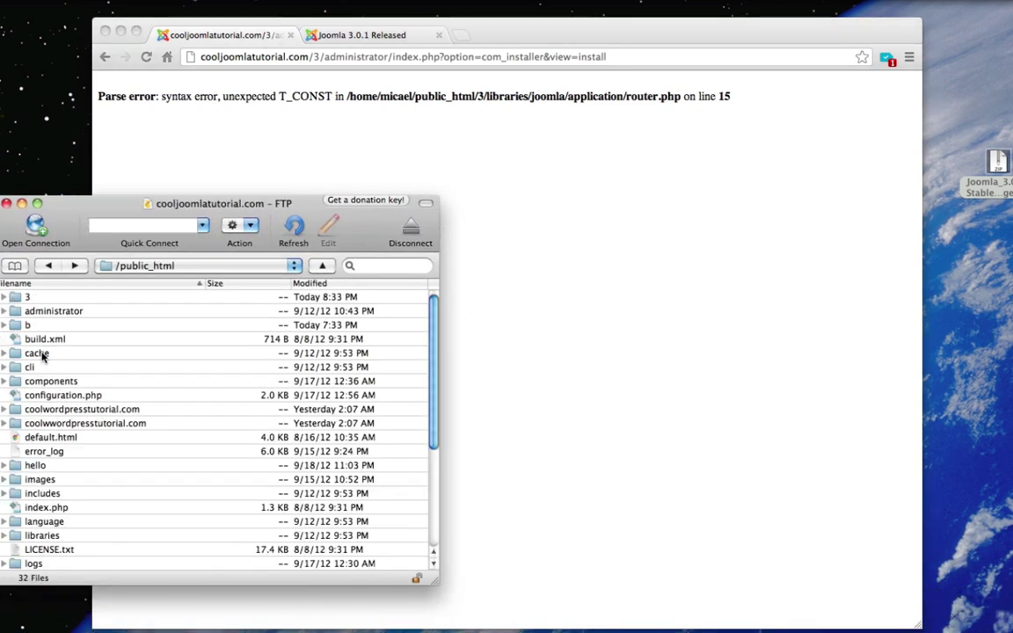
{"action": "left_click_drag", "start_coordinate": [121, 205], "coordinate": [161, 153]}
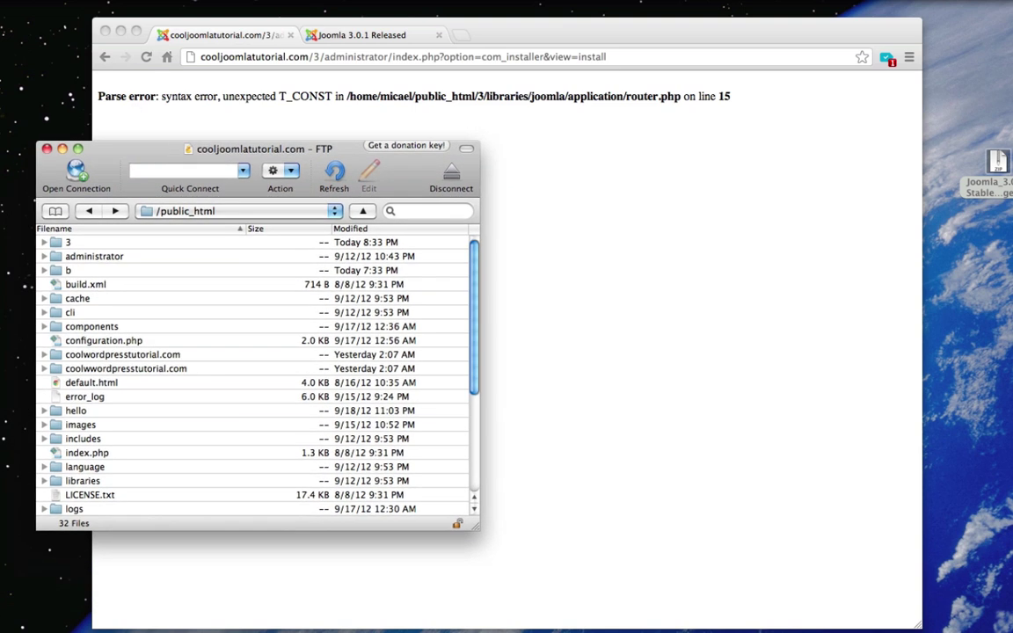
{"action": "left_click", "coordinate": [163, 0]}
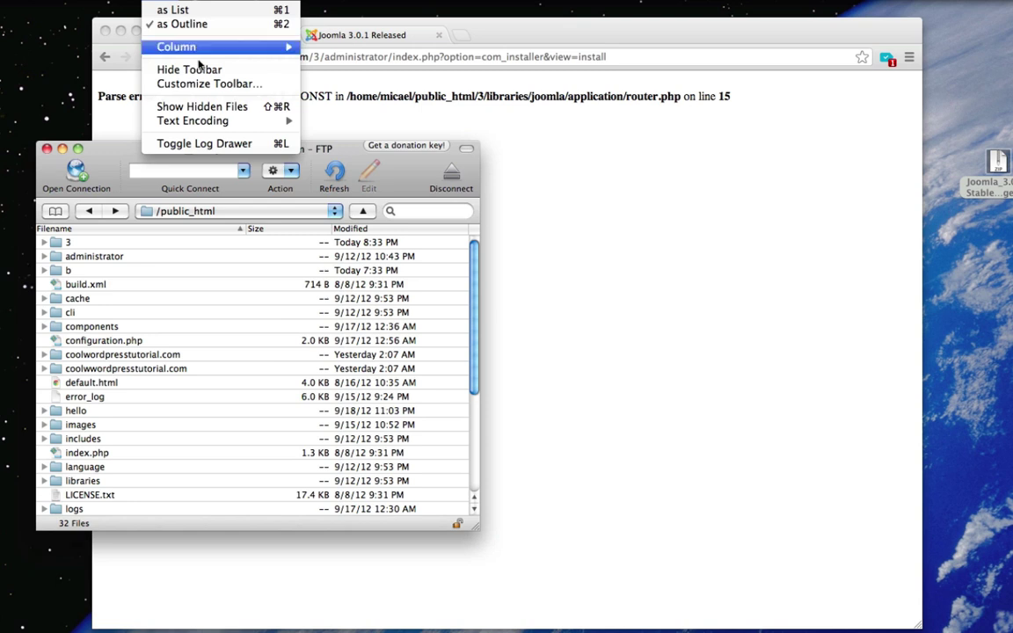
{"action": "left_click", "coordinate": [197, 105]}
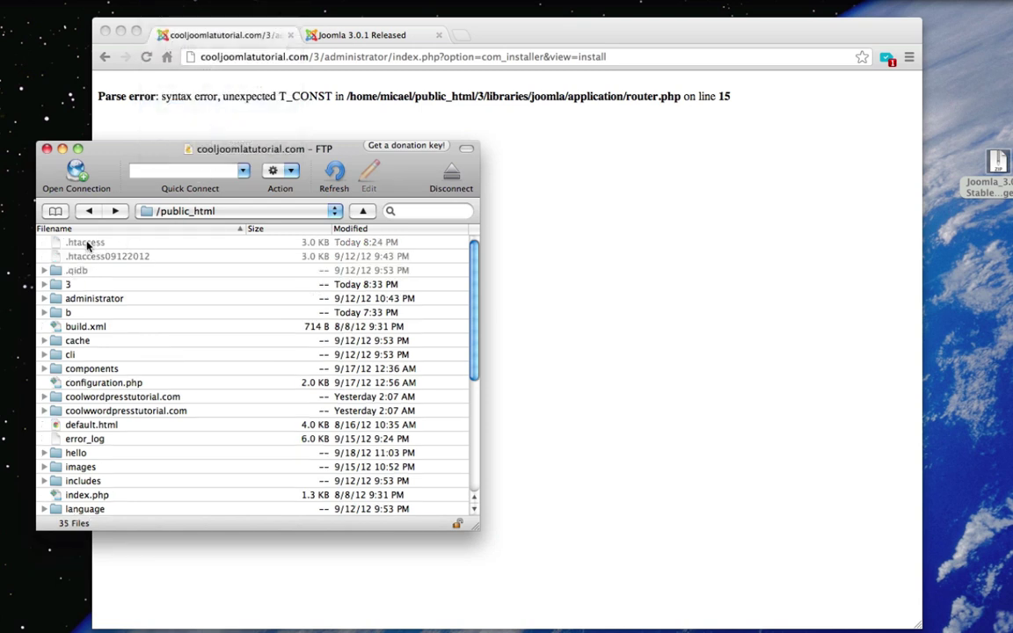
Step: Rename .htaccess to htaccess by removing the leading dot
{"action": "left_click", "coordinate": [81, 246]}
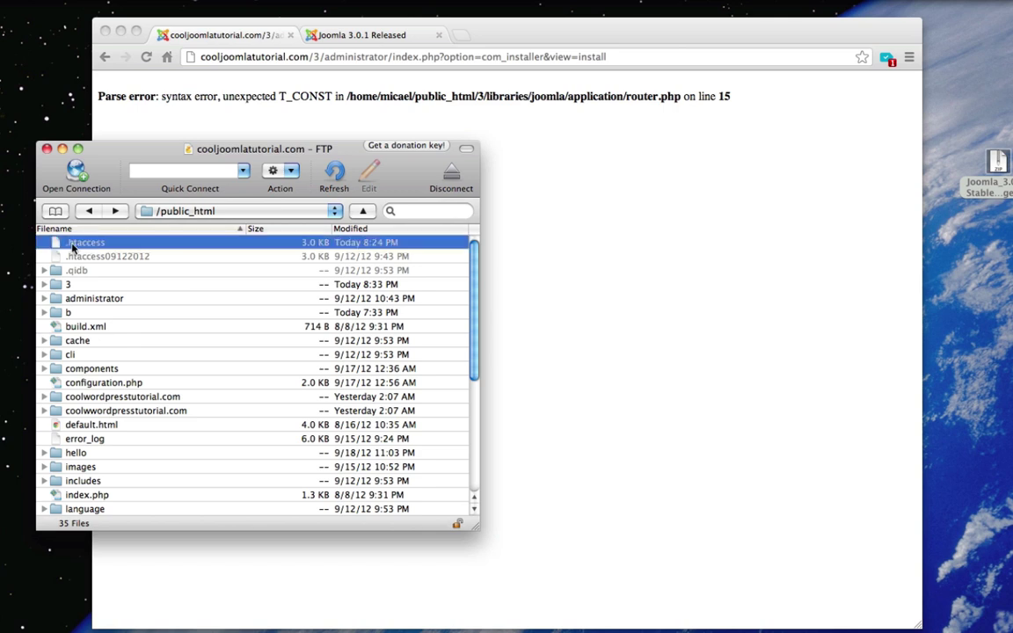
{"action": "left_click", "coordinate": [74, 247]}
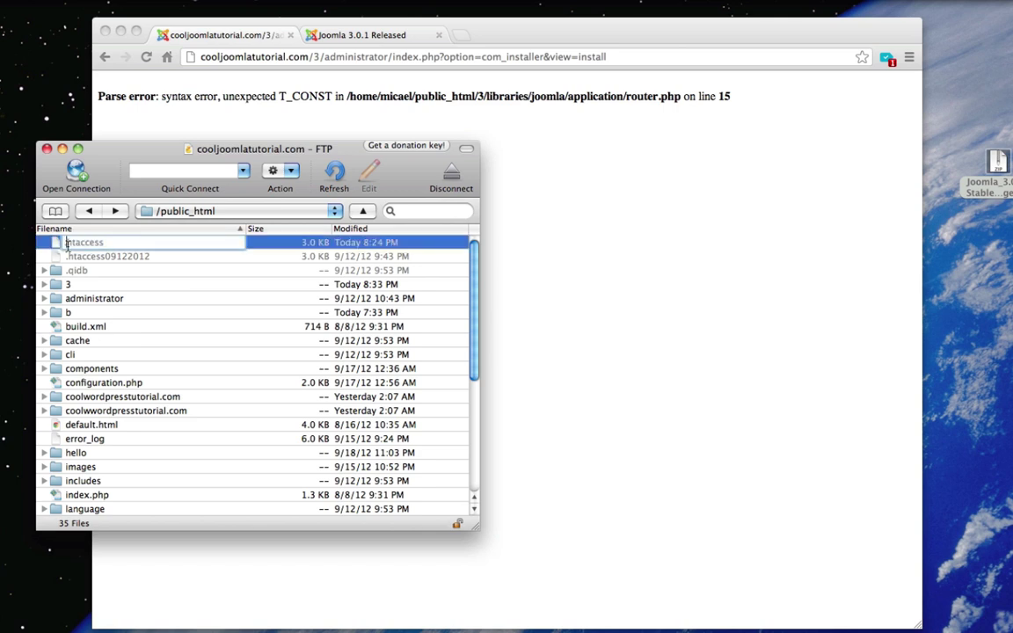
{"action": "key", "text": "BackSpace"}
{"action": "left_click", "coordinate": [117, 273]}
{"action": "scroll", "coordinate": [83, 313], "scroll_direction": "down", "scroll_amount": 3}
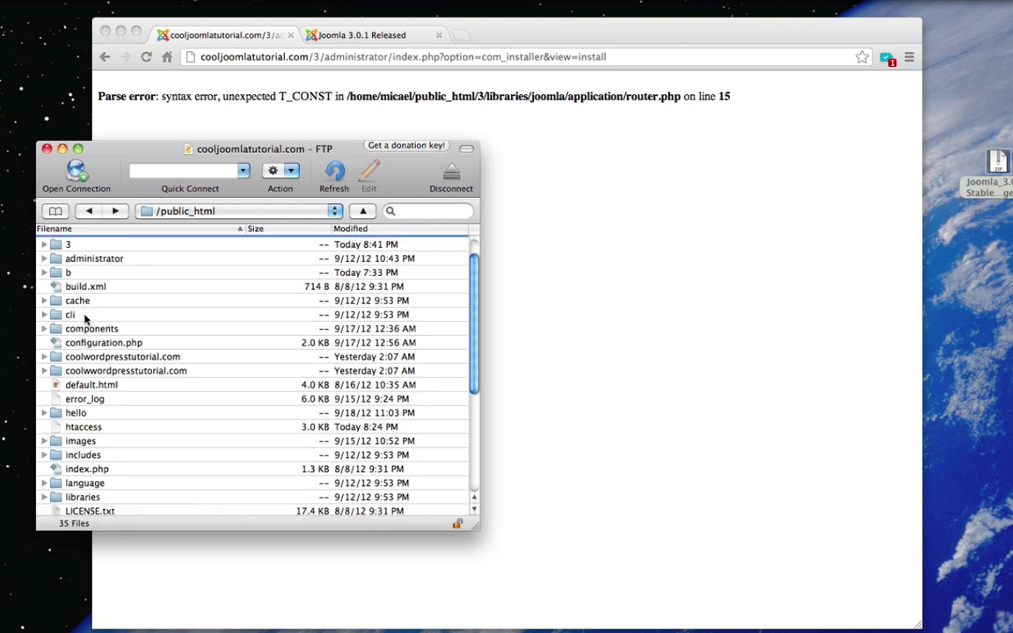
{"action": "scroll", "coordinate": [86, 320], "scroll_direction": "down", "scroll_amount": 1}
Step: Download htaccess to the desktop over the unsecured FTP connection and close Transfers
{"action": "left_click_drag", "start_coordinate": [85, 406], "coordinate": [14, 81]}
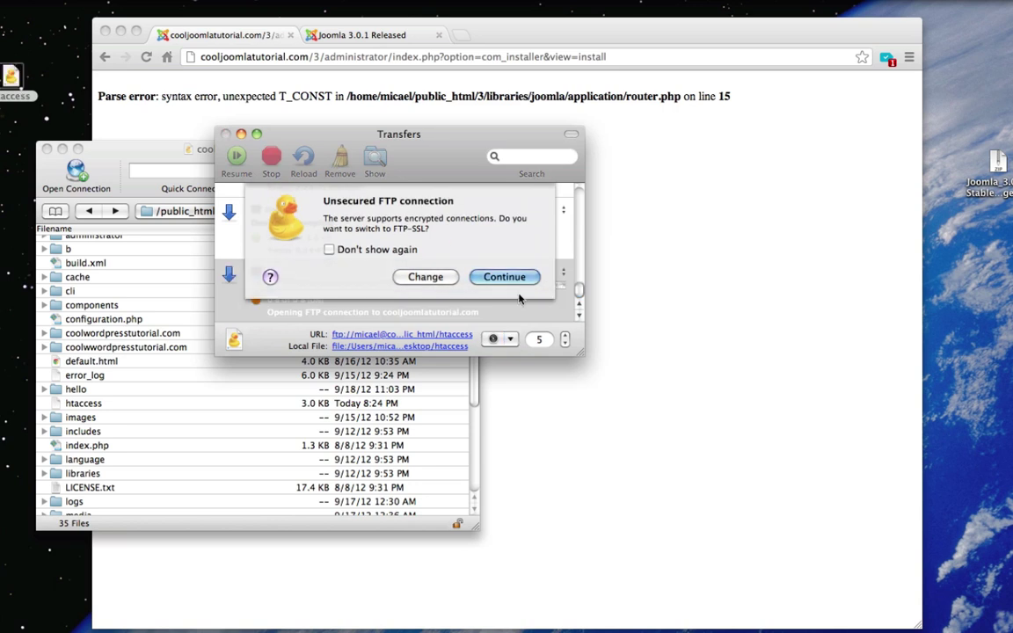
{"action": "left_click", "coordinate": [504, 277]}
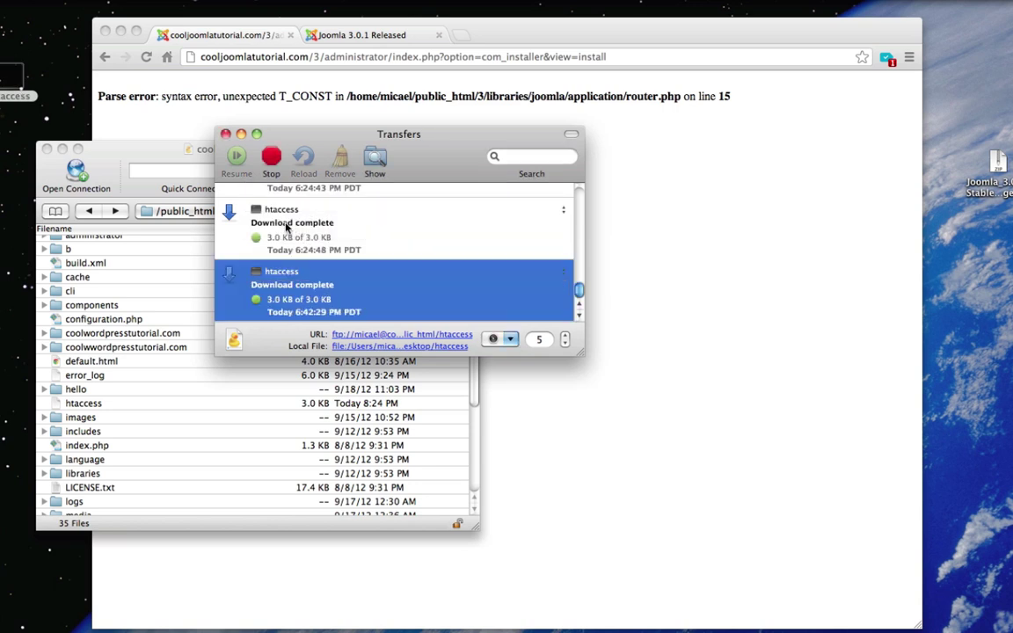
{"action": "left_click", "coordinate": [225, 133]}
Step: Open the desktop htaccess copy in TextEdit and scroll to its end
{"action": "right_click", "coordinate": [15, 77]}
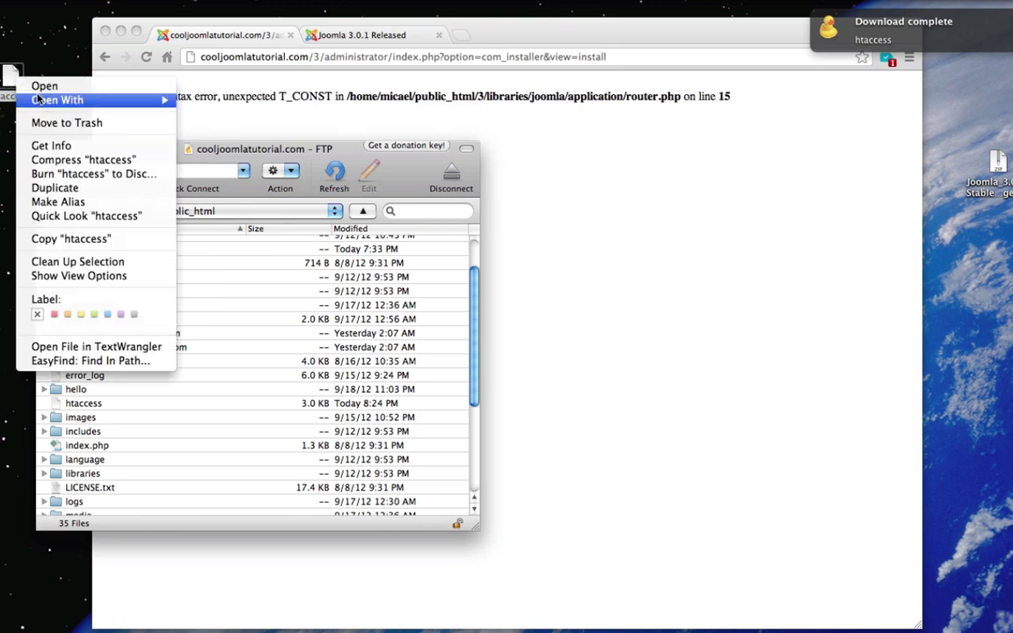
{"action": "mouse_move", "coordinate": [69, 99]}
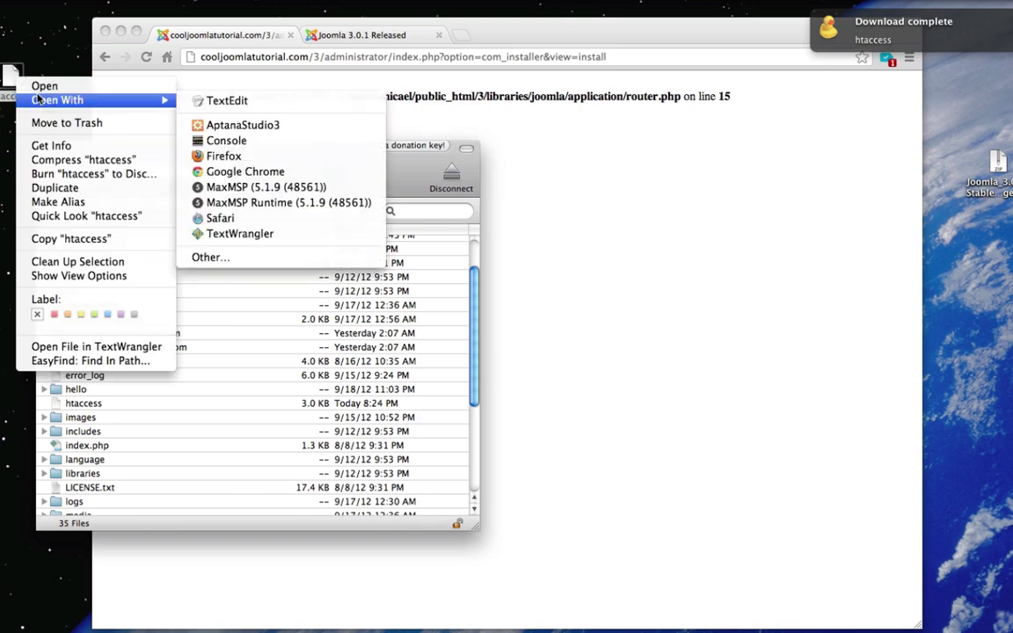
{"action": "left_click", "coordinate": [254, 102]}
{"action": "scroll", "coordinate": [264, 185], "scroll_direction": "down", "scroll_amount": 15}
Step: Append '# Use PHP 5.3' and 'AddType application/x-httpd-php53 .php' to htaccess and save
{"action": "left_click", "coordinate": [158, 334]}
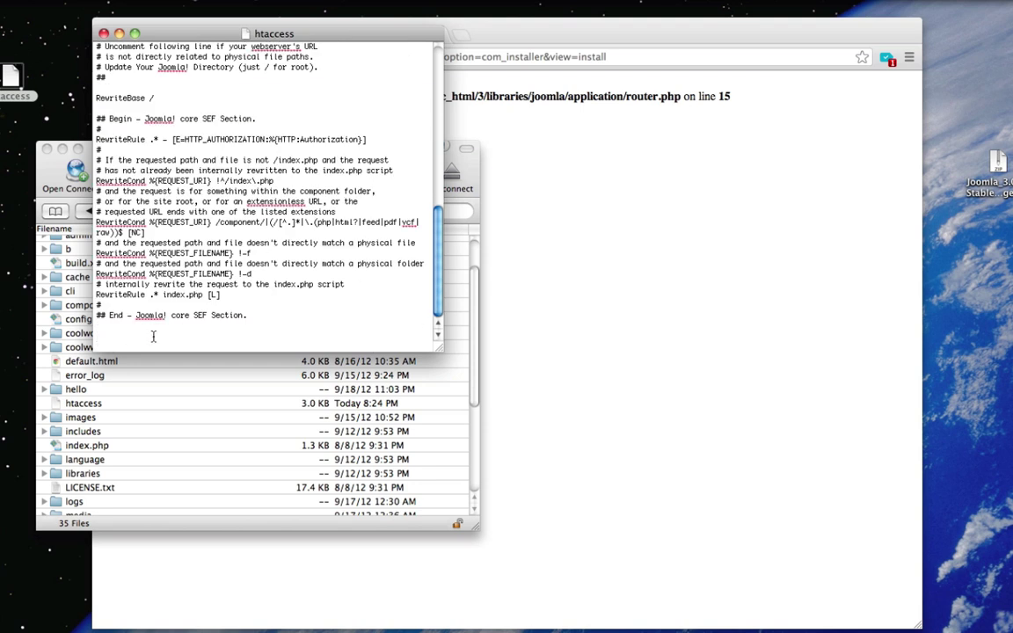
{"action": "type", "text": "# Use PHP 5.3"}
{"action": "key", "text": "Return"}
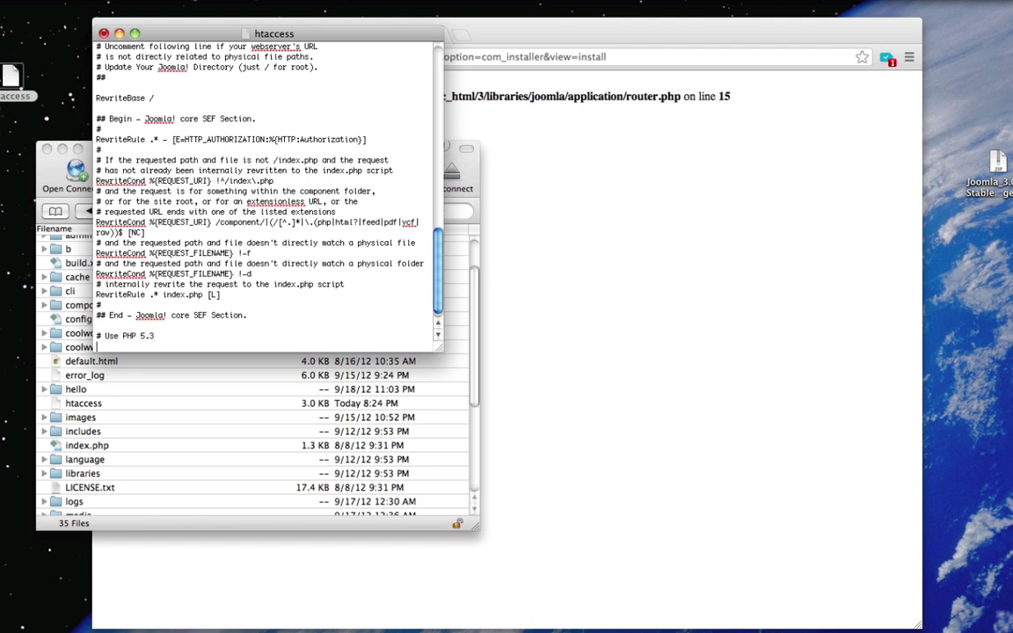
{"action": "type", "text": "AddType application/x-htt"}
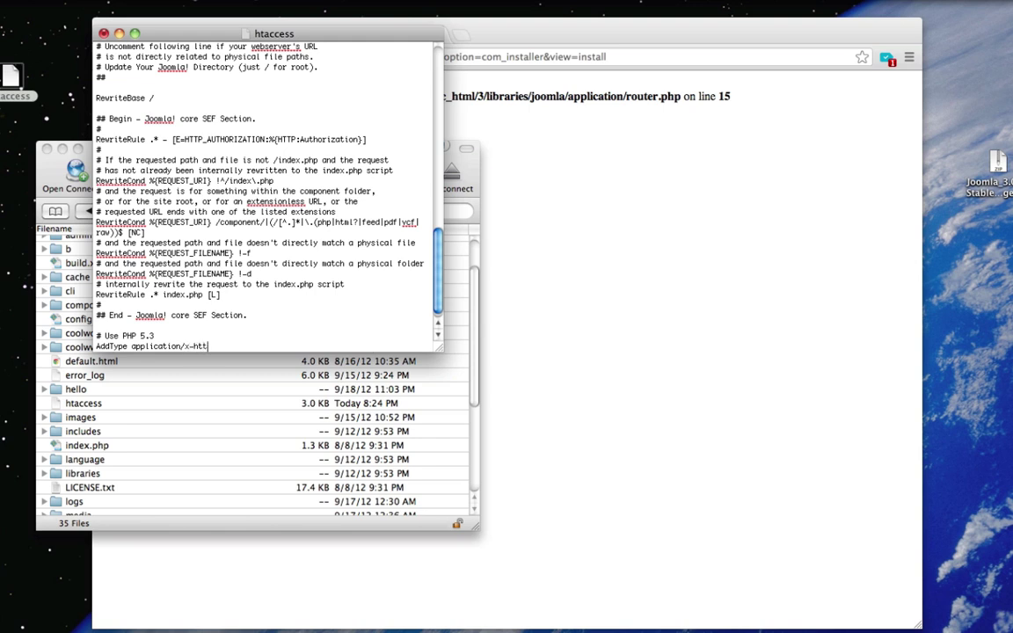
{"action": "type", "text": "pd-php53 .php"}
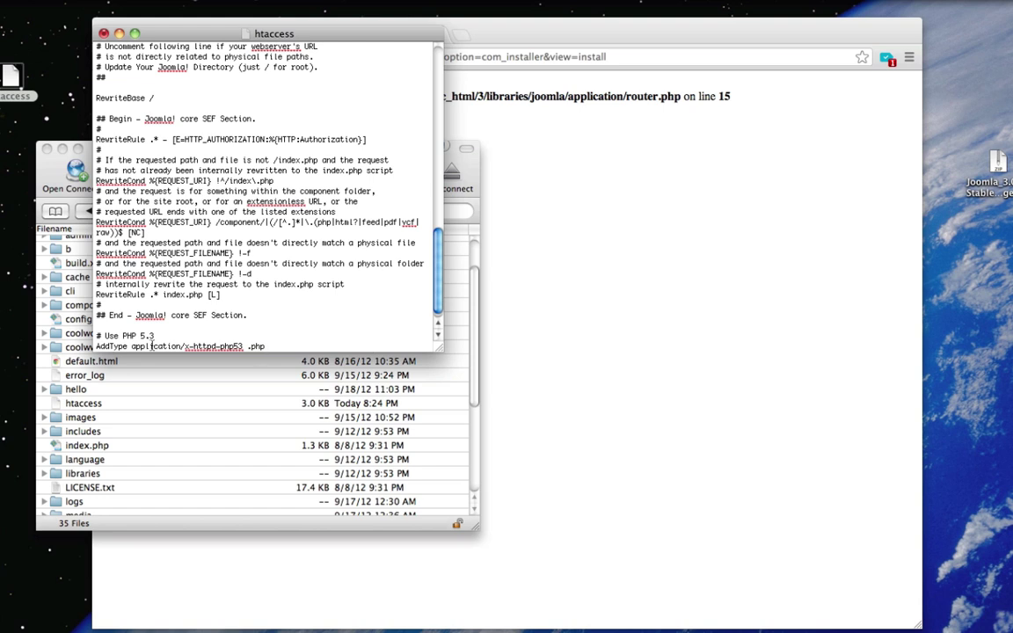
{"action": "left_click", "coordinate": [83, 3]}
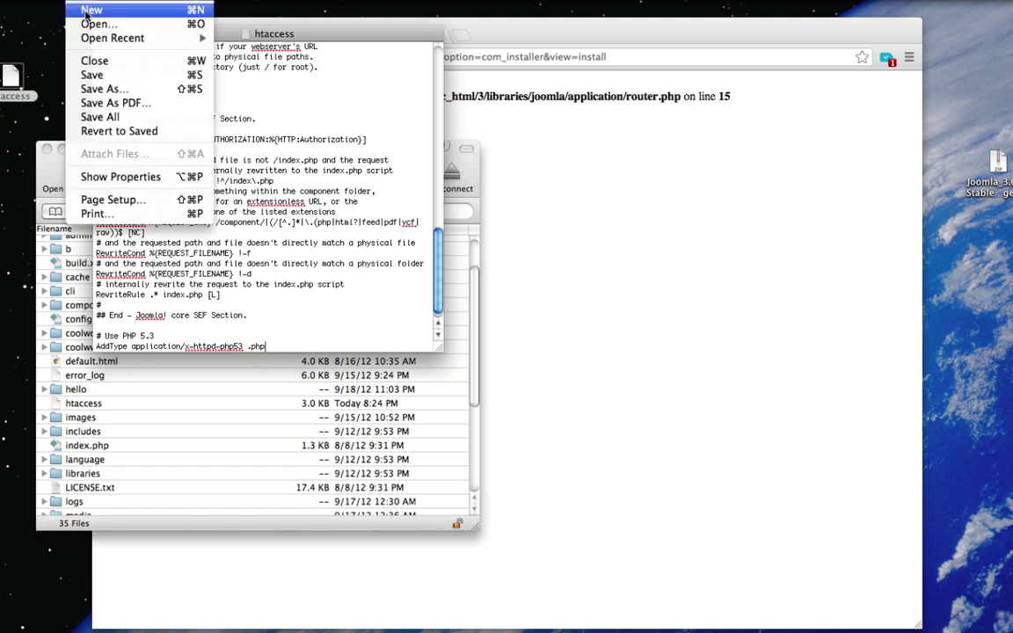
{"action": "left_click", "coordinate": [88, 75]}
Step: Upload the edited htaccess into public_html, overwriting the server copy
{"action": "left_click", "coordinate": [99, 32]}
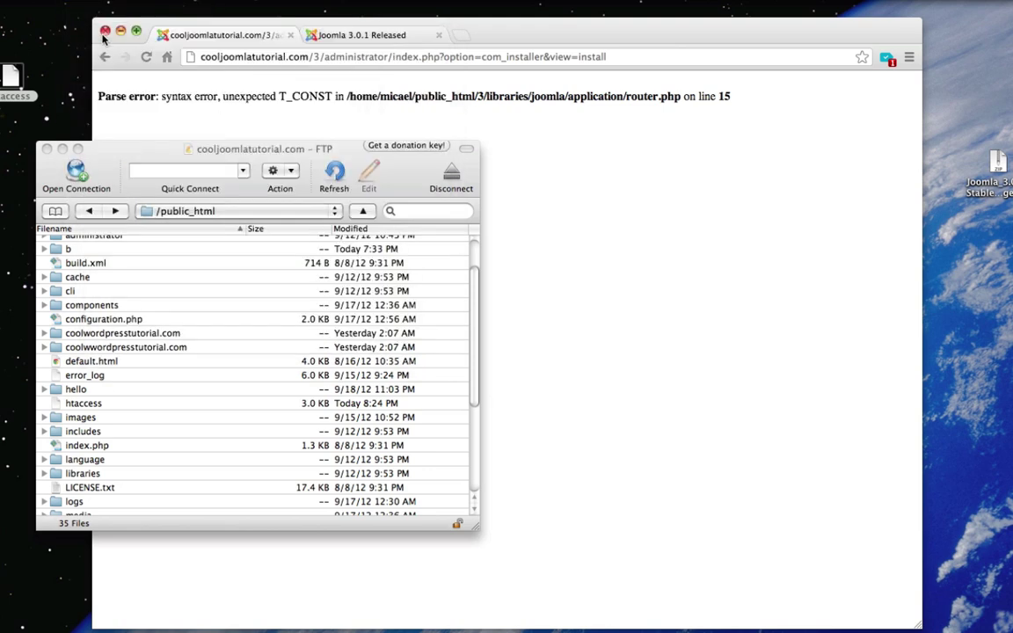
{"action": "left_click_drag", "start_coordinate": [15, 72], "coordinate": [309, 295]}
{"action": "left_click", "coordinate": [502, 276]}
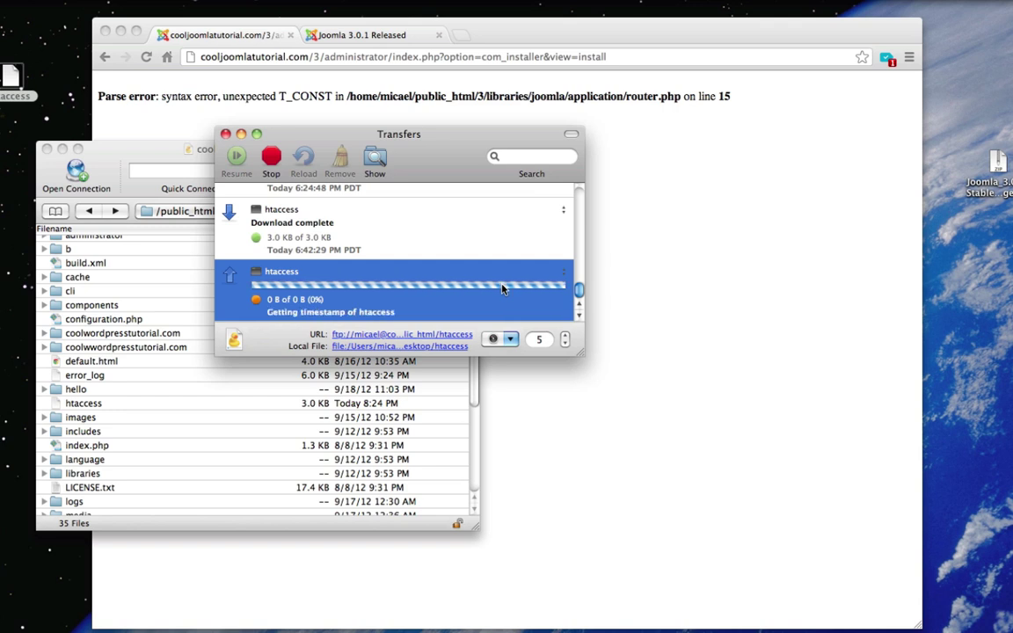
{"action": "left_click", "coordinate": [515, 360]}
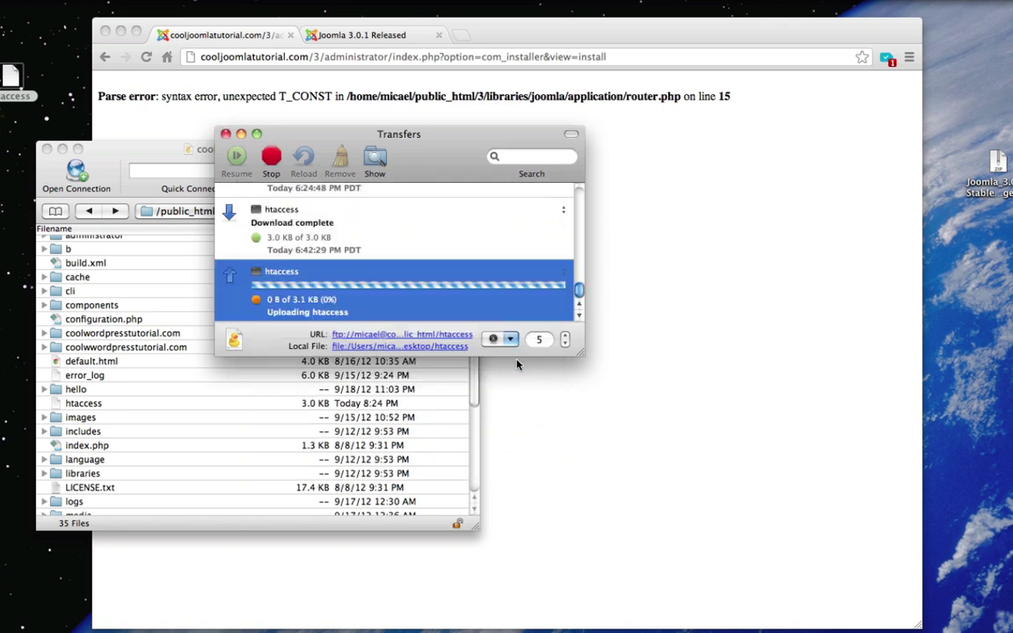
{"action": "scroll", "coordinate": [141, 324], "scroll_direction": "up", "scroll_amount": 2}
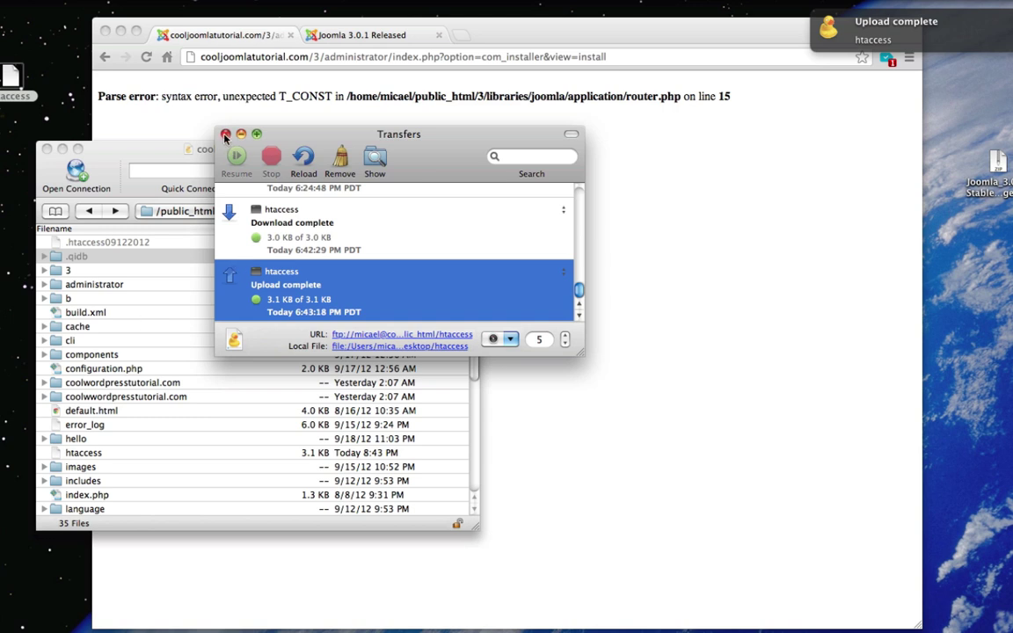
{"action": "left_click", "coordinate": [225, 134]}
Step: Rename the uploaded htaccess back to .htaccess
{"action": "left_click", "coordinate": [72, 453]}
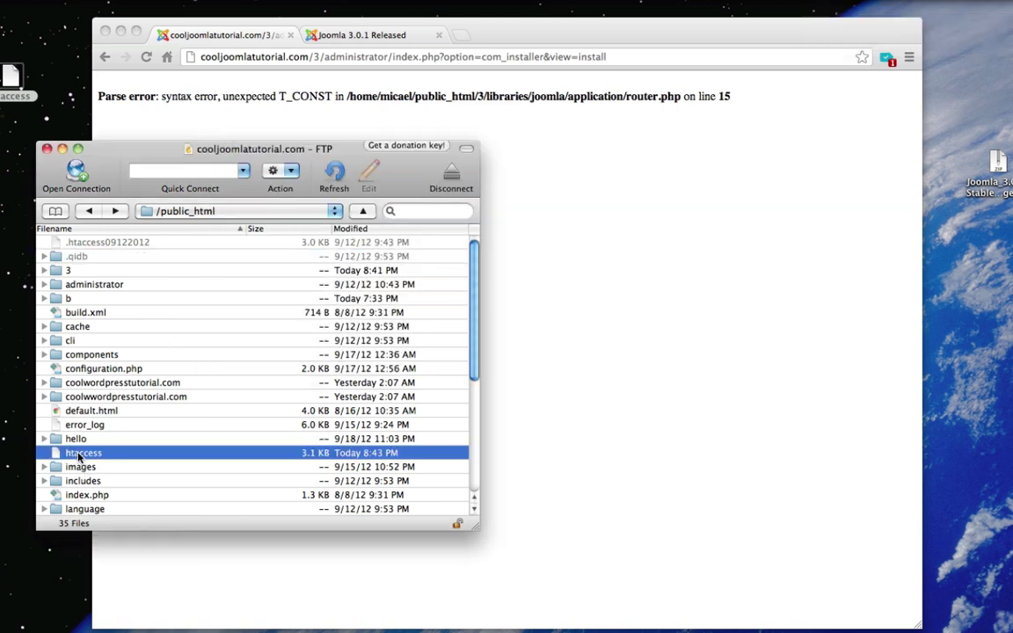
{"action": "left_click", "coordinate": [72, 453]}
{"action": "key", "text": "Left"}
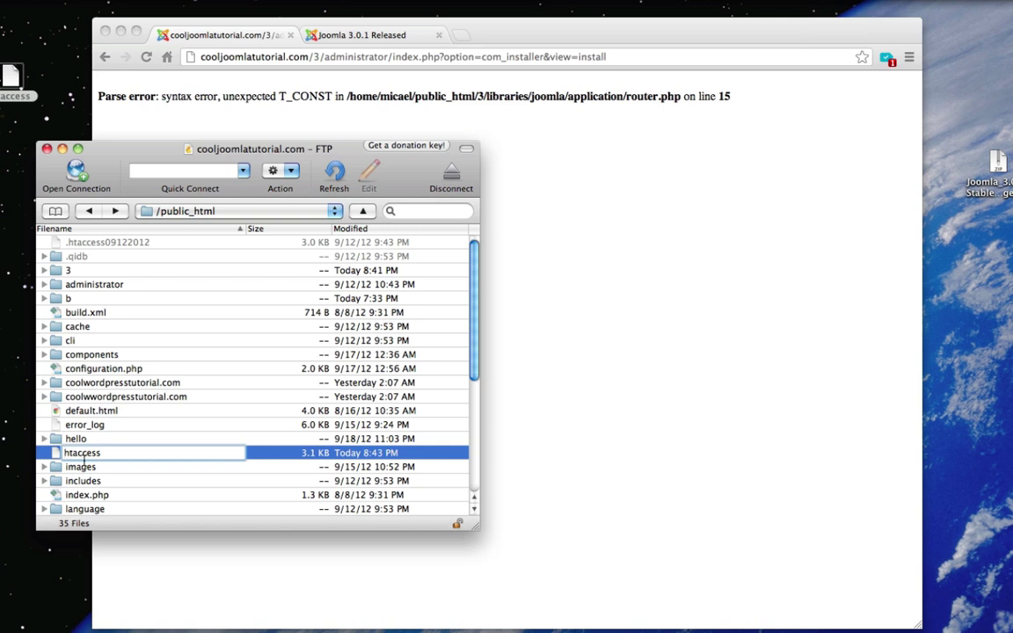
{"action": "type", "text": "."}
{"action": "left_click", "coordinate": [197, 429]}
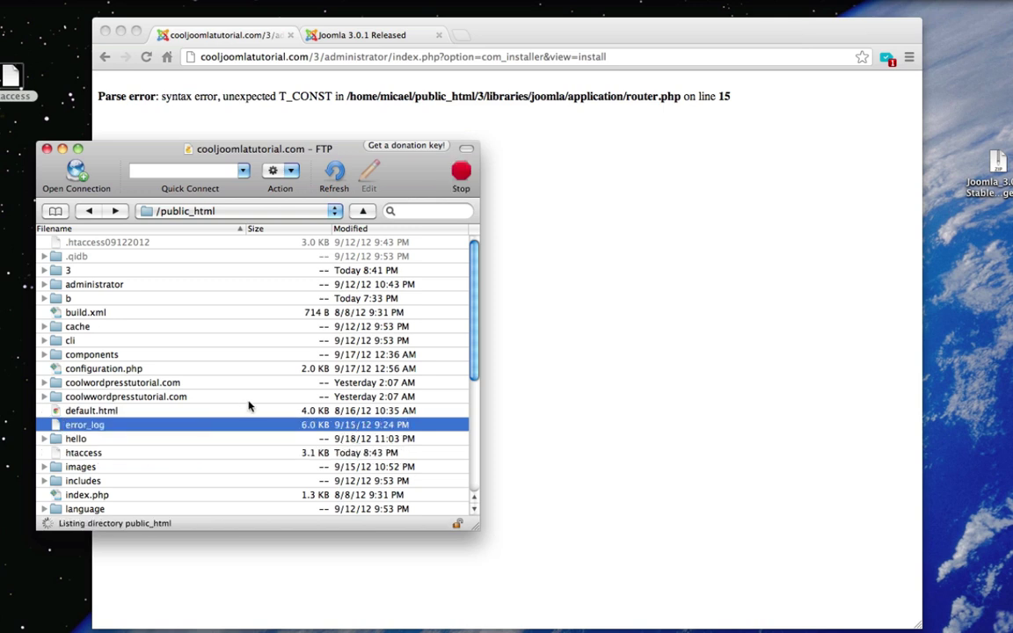
Step: Reload the admin at /3/administrator/ without index.php in the URL
{"action": "left_click", "coordinate": [195, 100]}
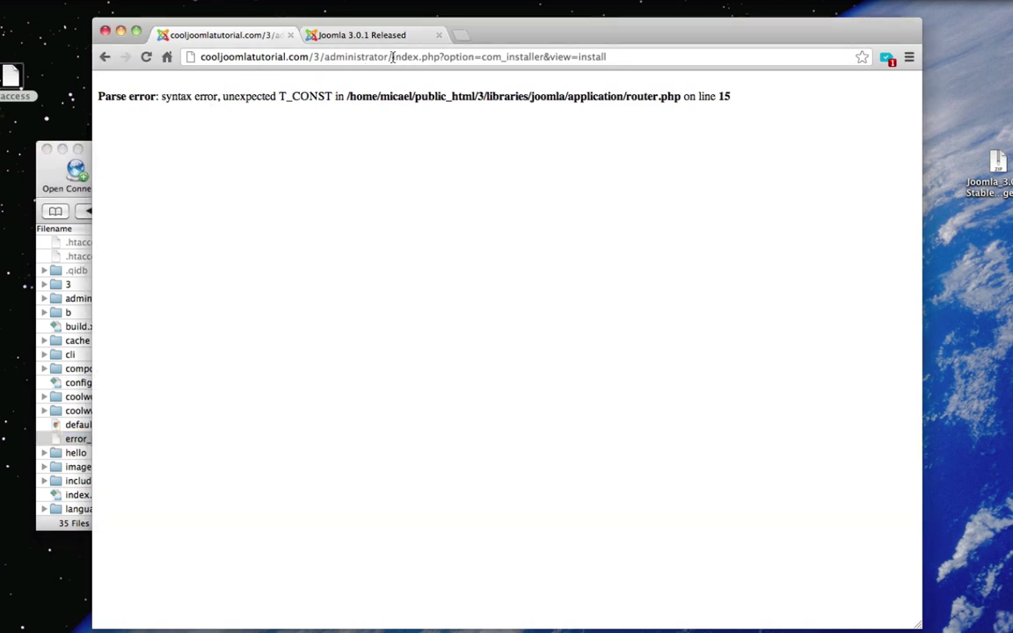
{"action": "left_click_drag", "start_coordinate": [392, 56], "coordinate": [732, 34]}
{"action": "key", "text": "BackSpace"}
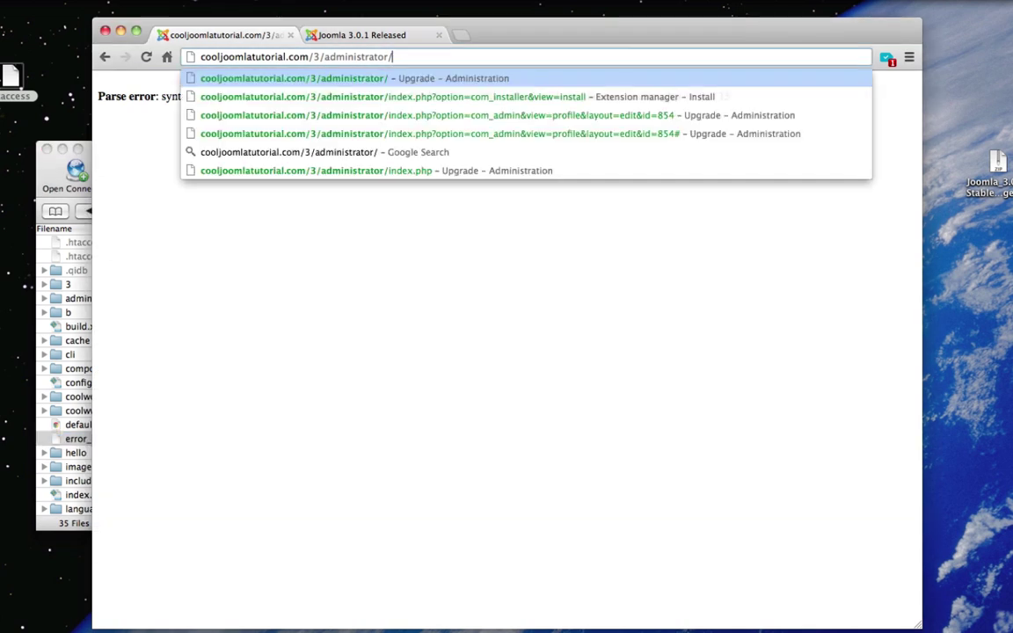
{"action": "key", "text": "Return"}
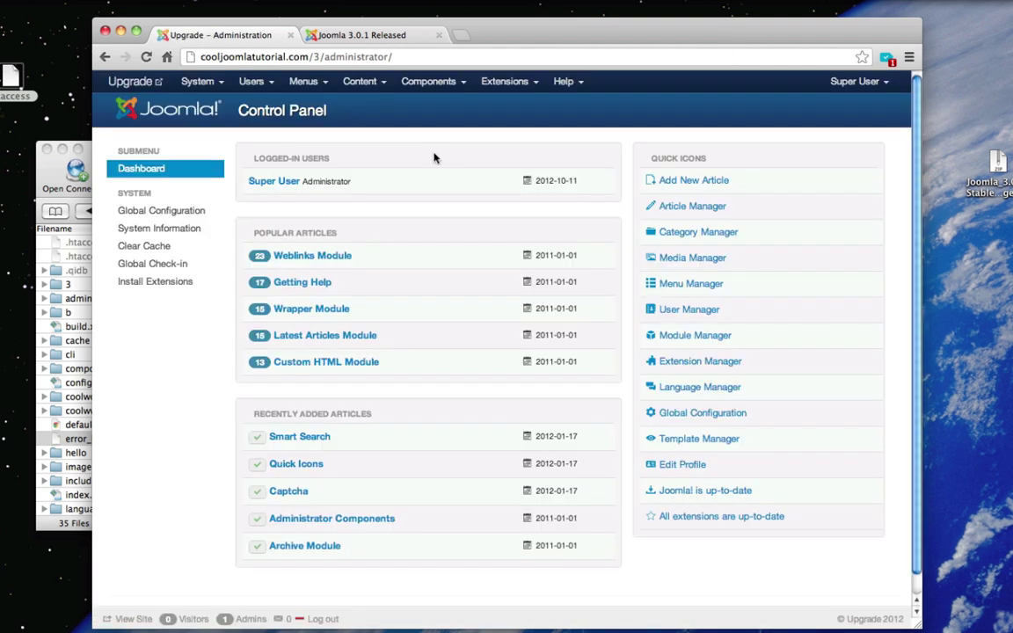